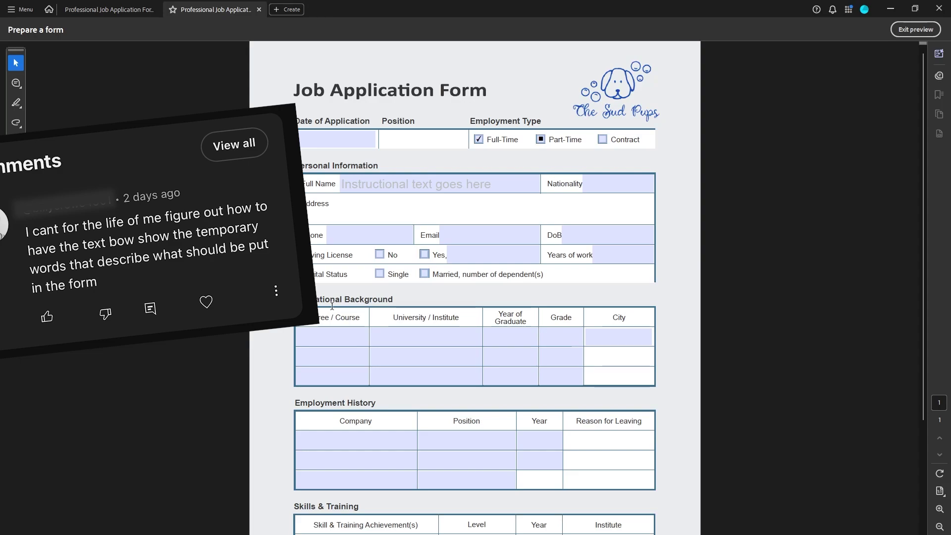
Click into the previewed Full Name field so its 'Instructional text goes here' placeholder clears
click(387, 182)
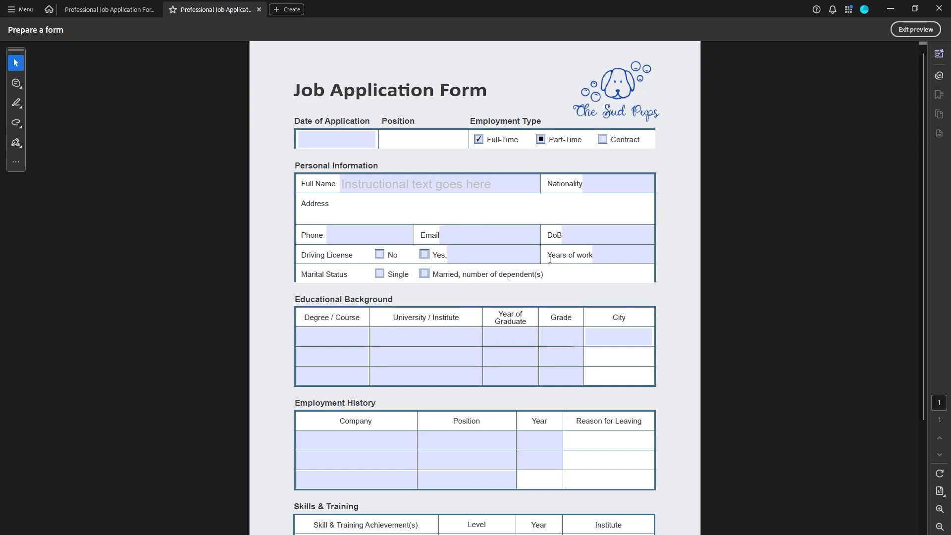
Check the Full Name placeholder returns on leaving, enter a sample name, then exit preview
click(425, 185)
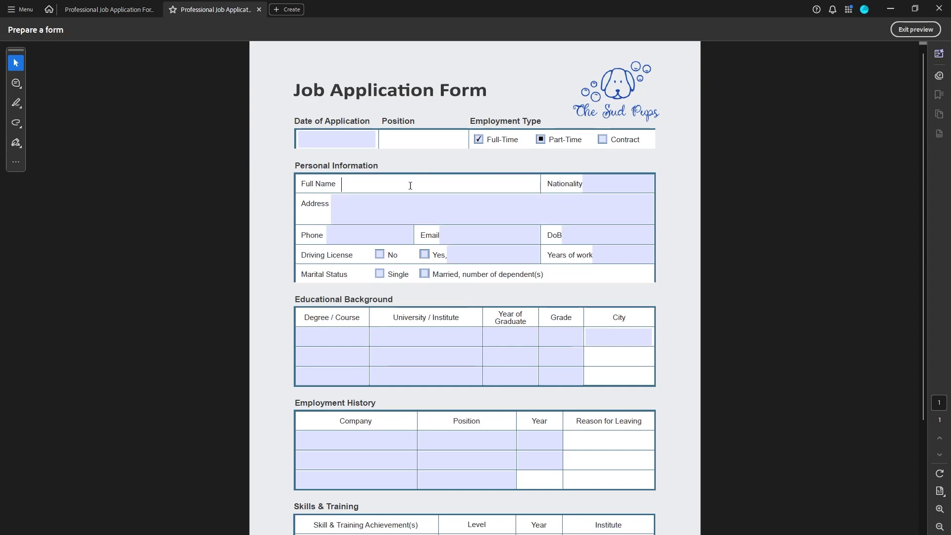
key(Tab)
key(Tab)
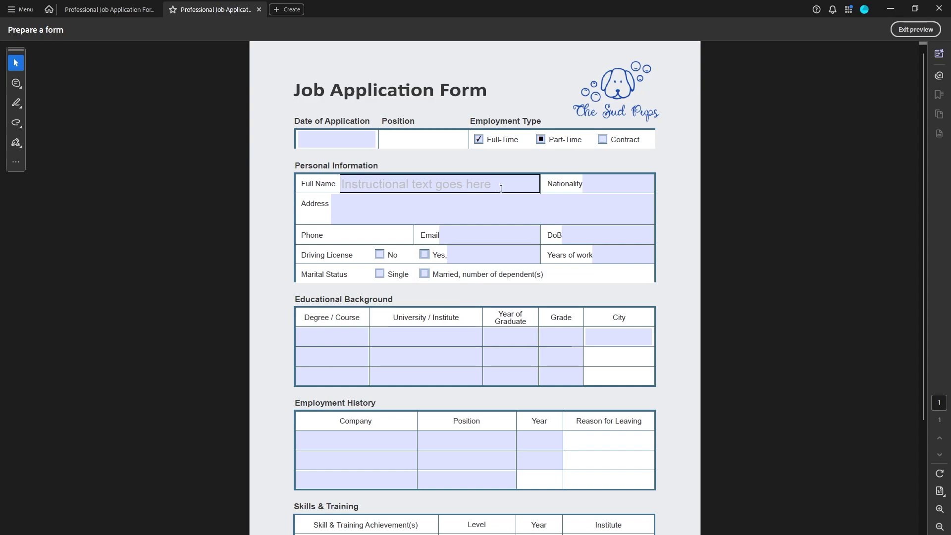
click(352, 184)
text(Jane Doe)
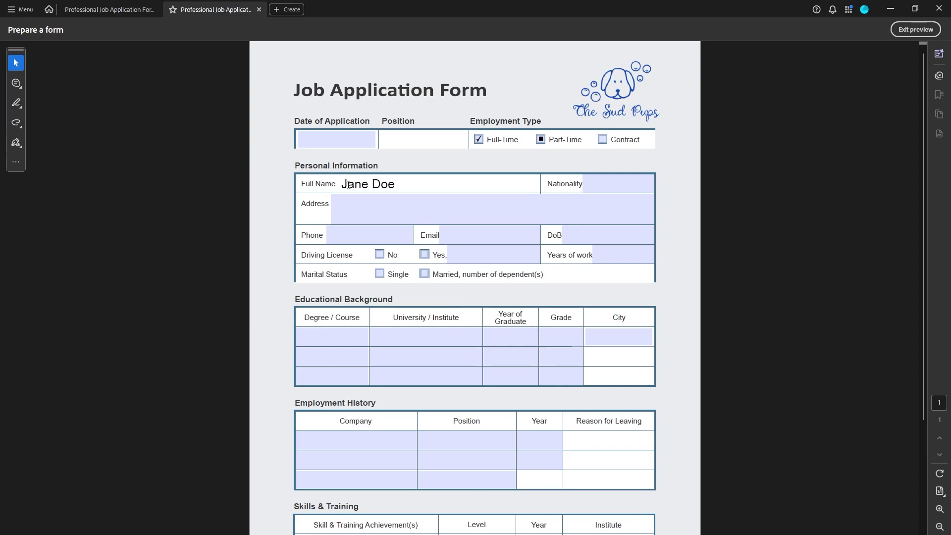
click(374, 211)
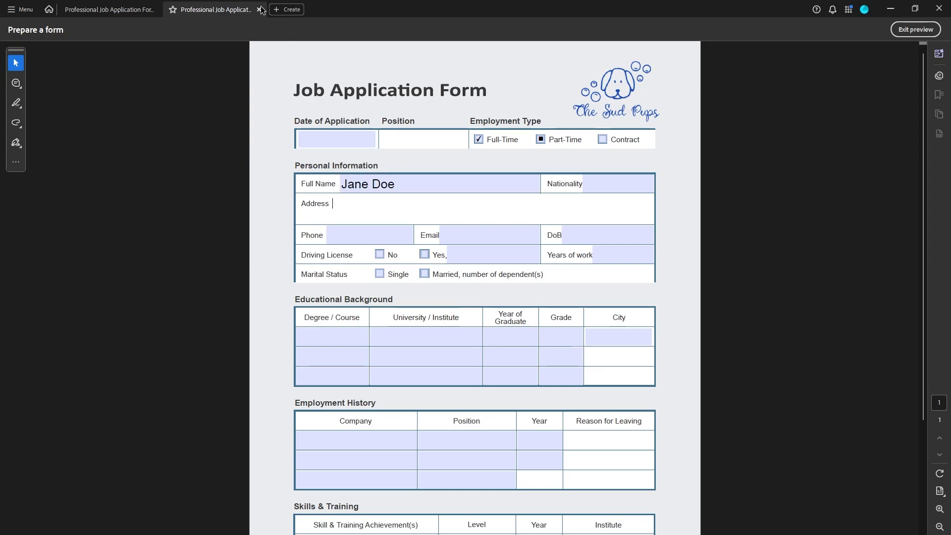
click(909, 31)
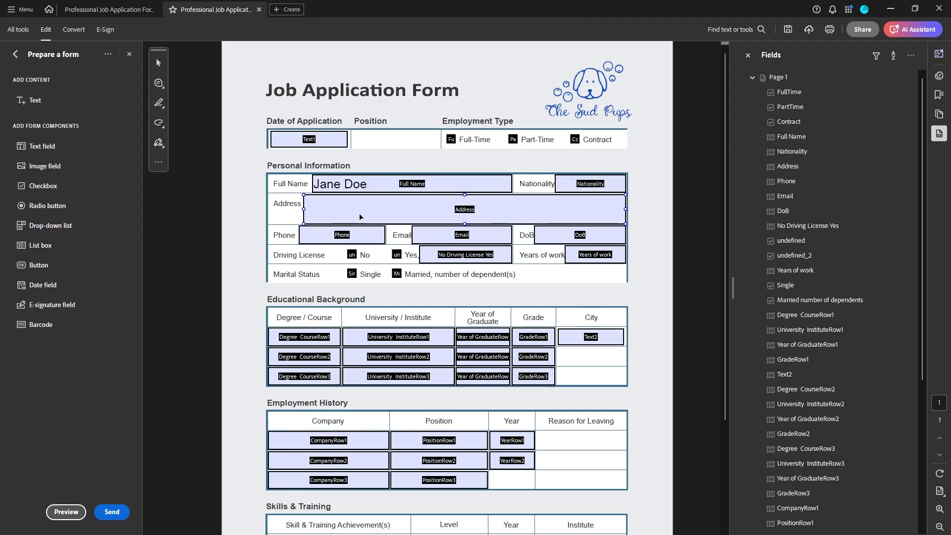
Reopen Prepare a form from All tools and select the Address field
click(15, 54)
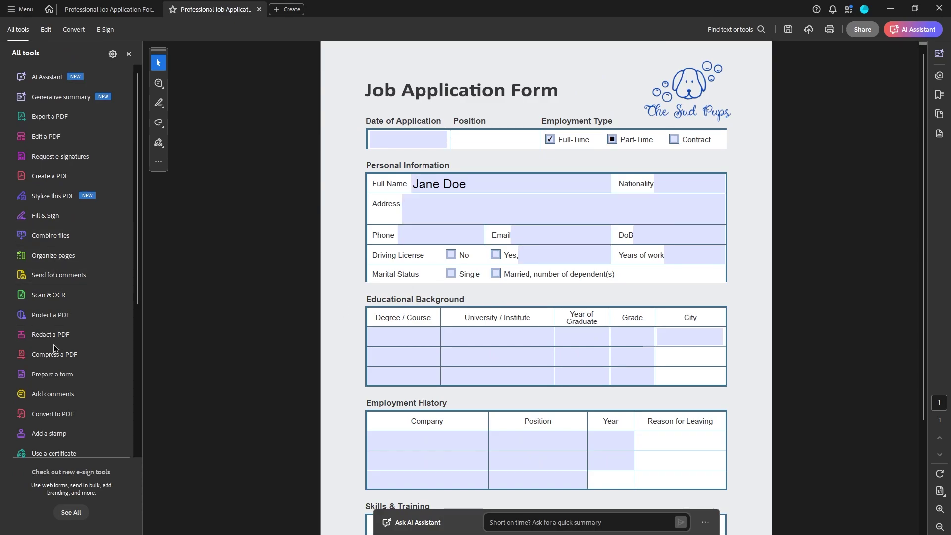
click(52, 374)
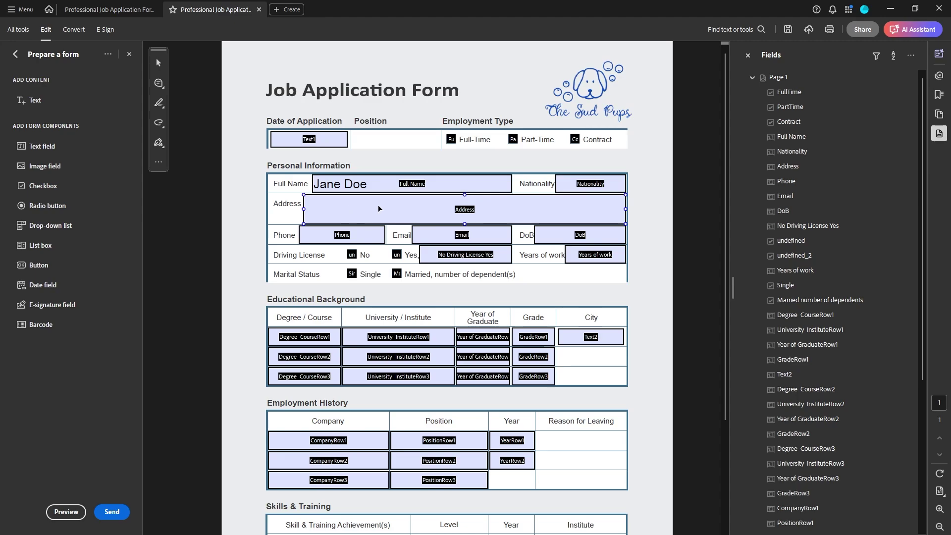
click(357, 211)
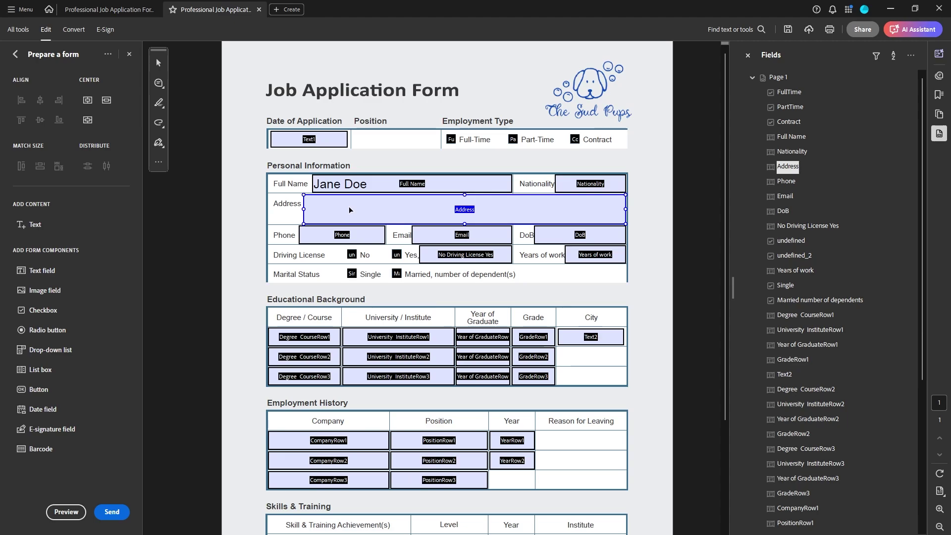
Open the Address field's Properties dialog and check its name and tooltip
right_click(351, 210)
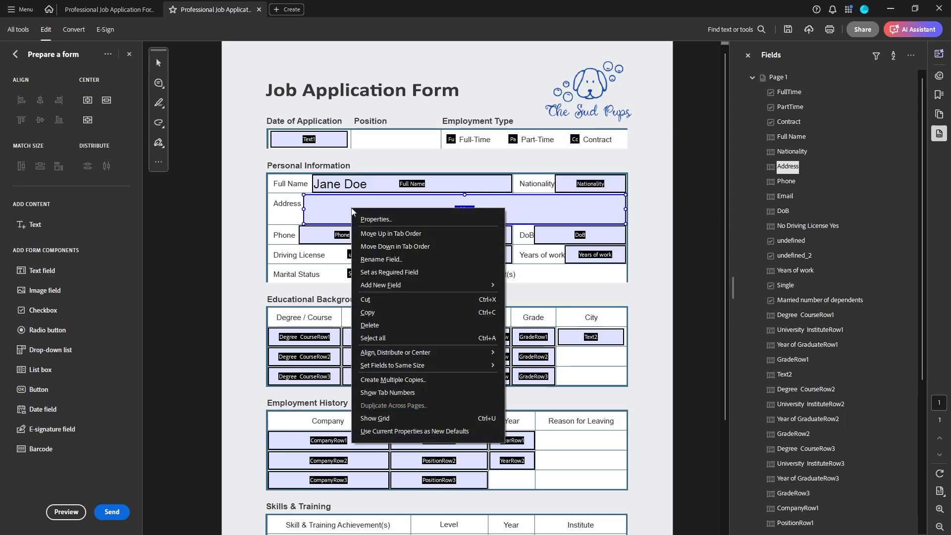
click(366, 217)
drag(732, 204, 422, 182)
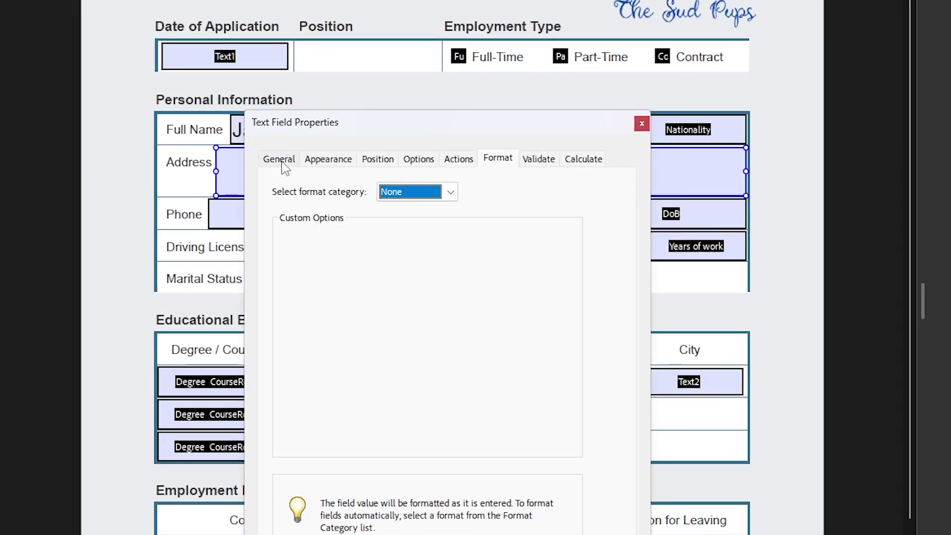
click(342, 203)
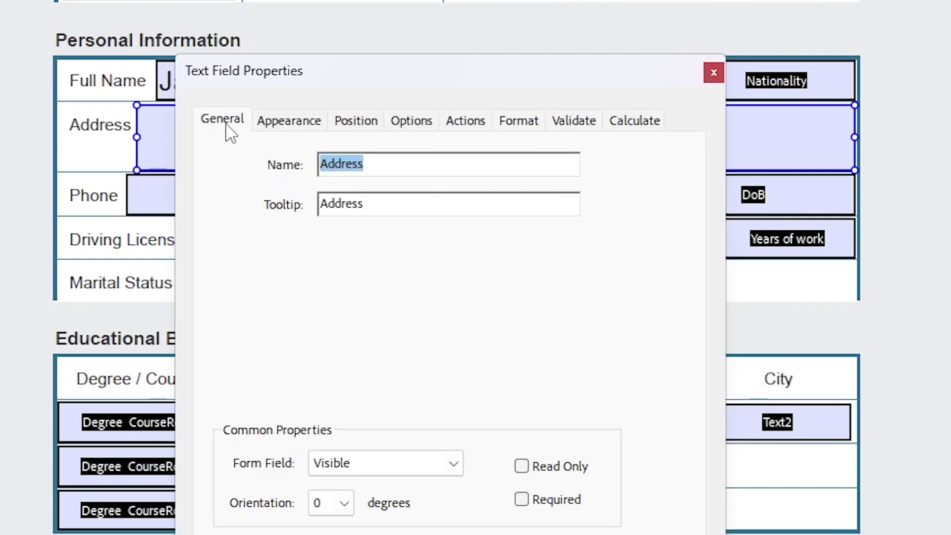
Set the Format category to Custom and edit the custom format script
click(528, 120)
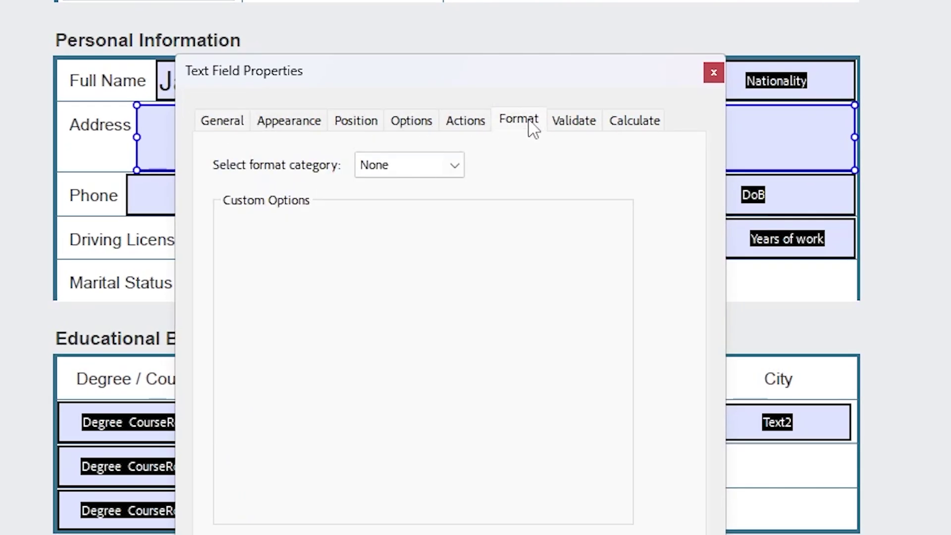
click(455, 165)
click(399, 307)
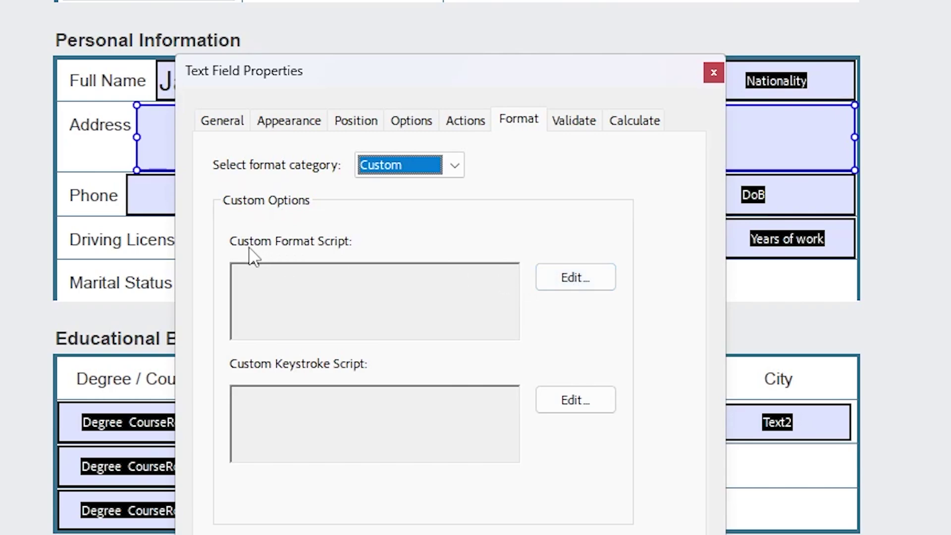
click(575, 277)
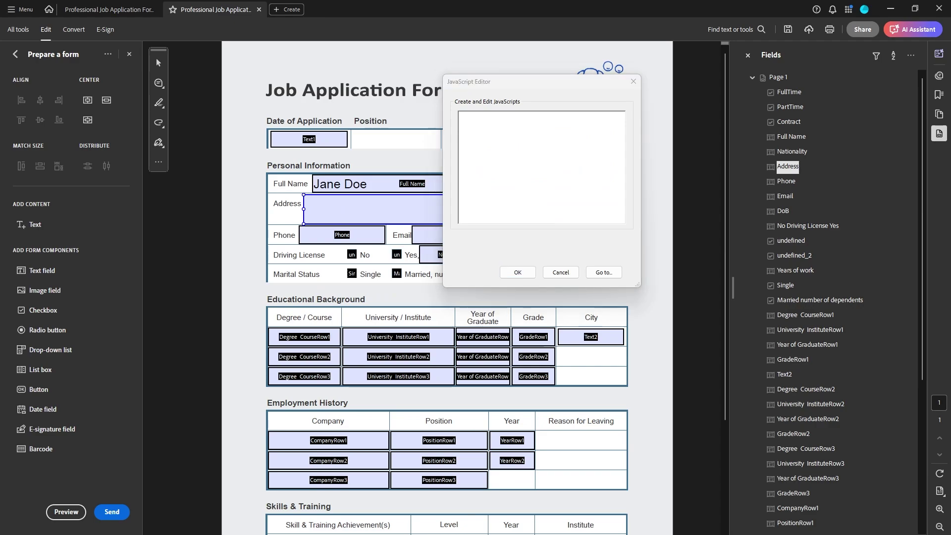
Paste the Notepad format script showing 'Instructional text goes here' into the editor and save it
drag(0, 170, 766, 187)
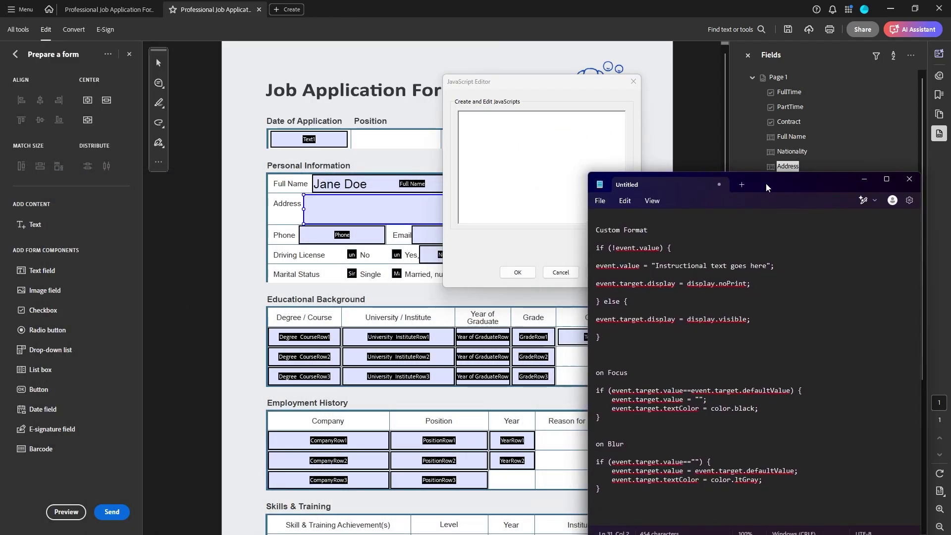
drag(603, 344, 596, 249)
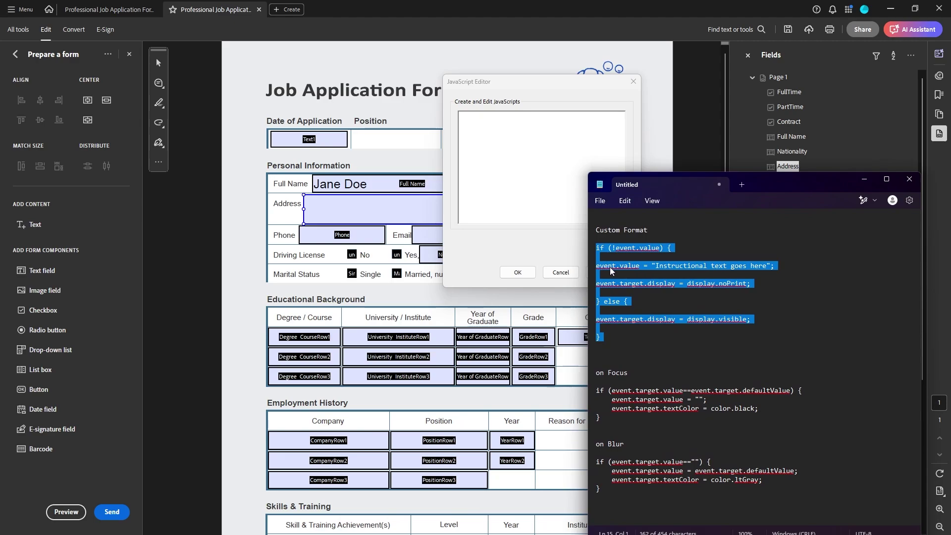
click(512, 149)
key(ctrl+v)
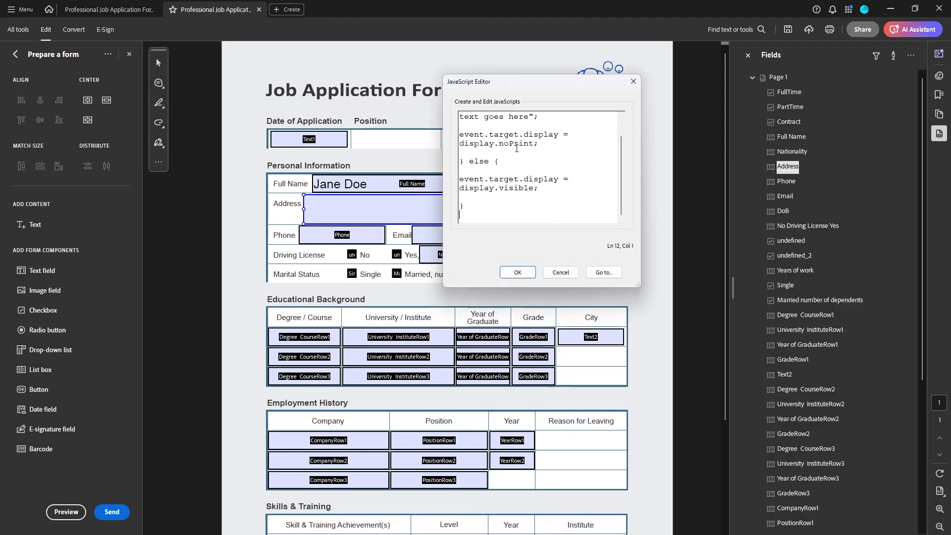
click(517, 272)
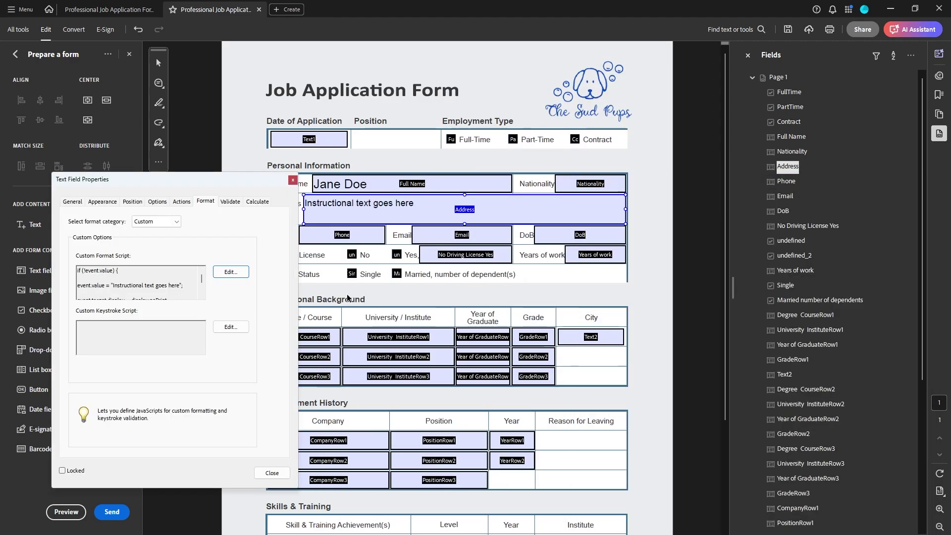
drag(202, 190, 693, 192)
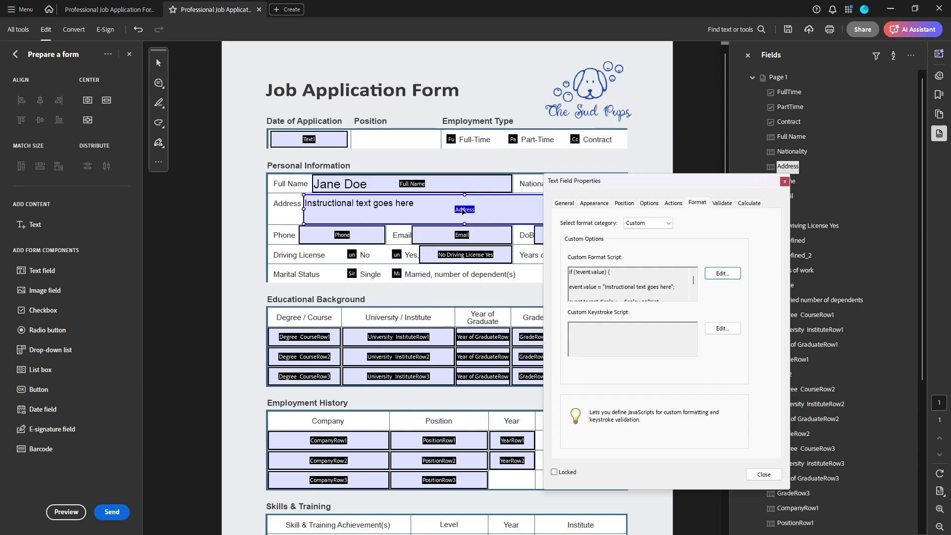
Add an On Focus 'Run a JavaScript' action with the focus code pasted from Notepad
click(672, 204)
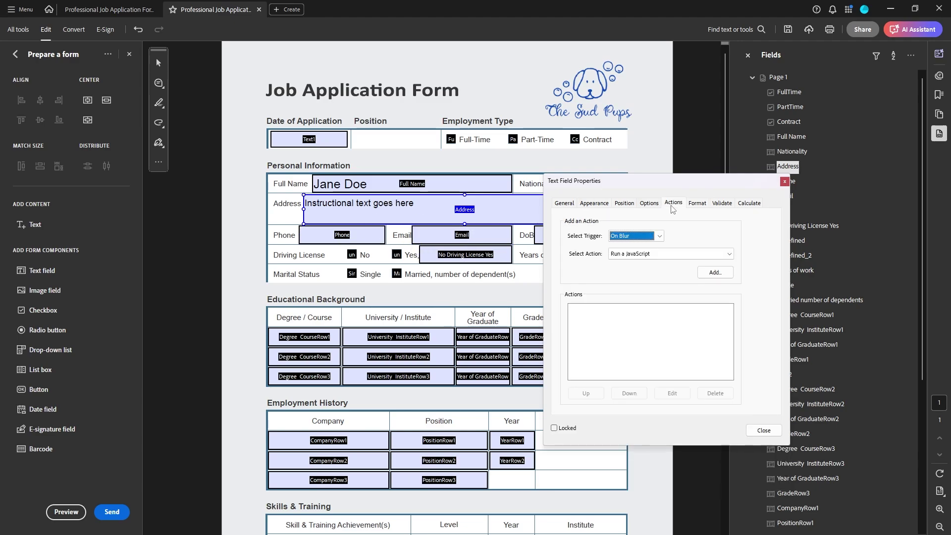
drag(669, 181, 578, 162)
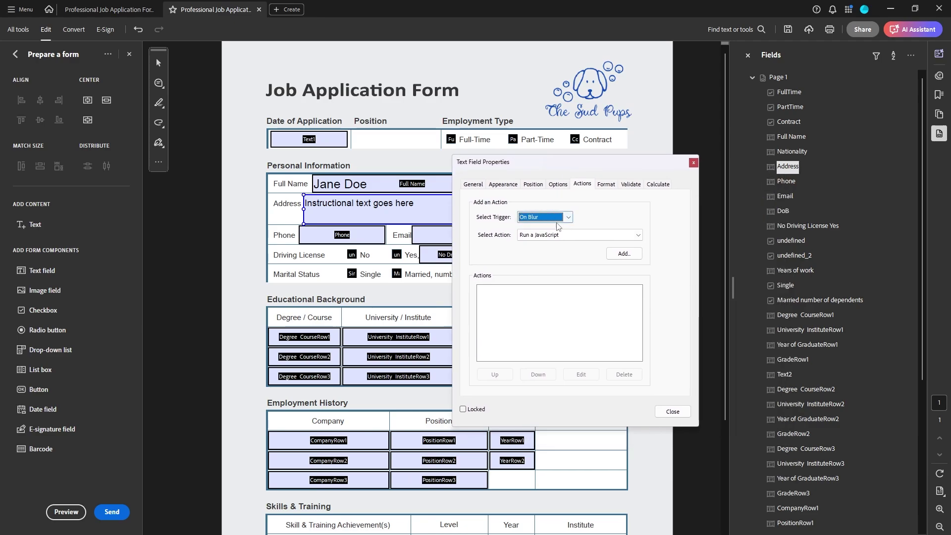
click(568, 217)
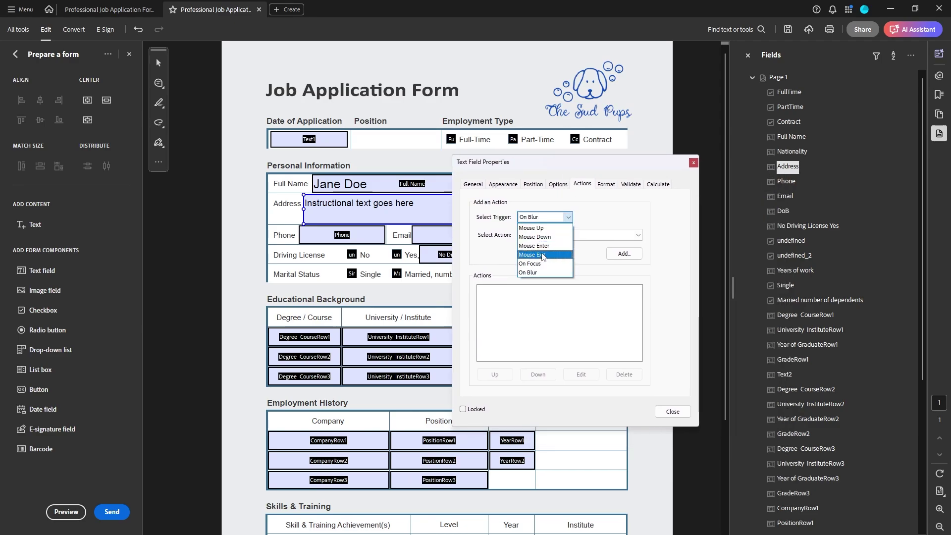
click(539, 264)
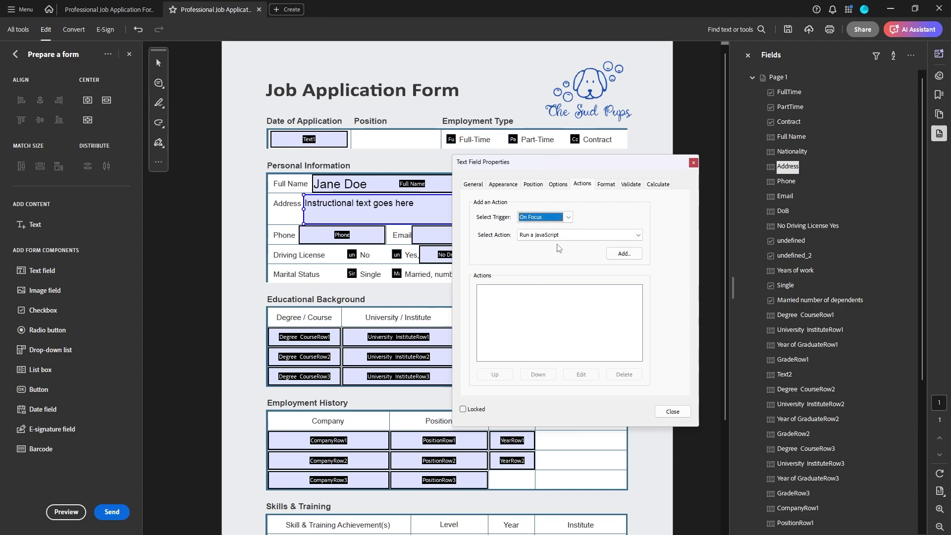
click(562, 235)
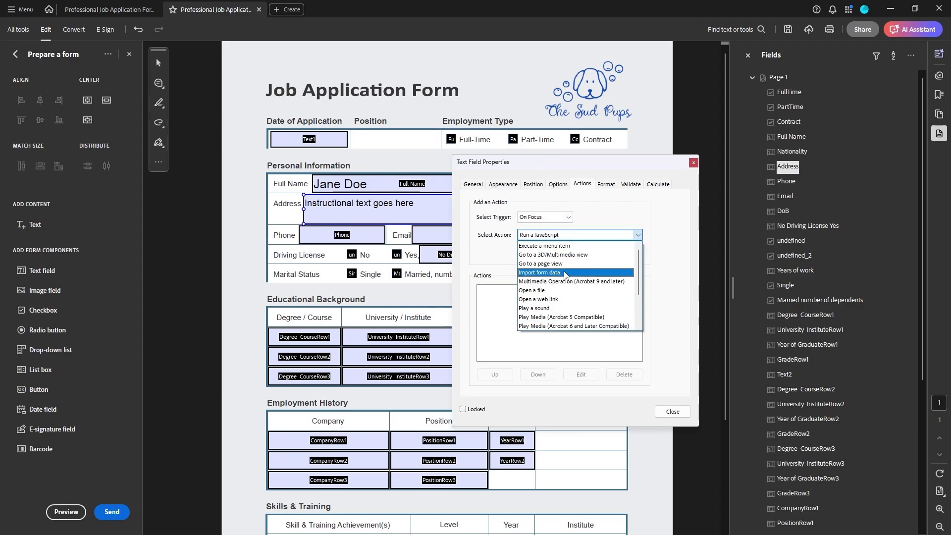
click(544, 299)
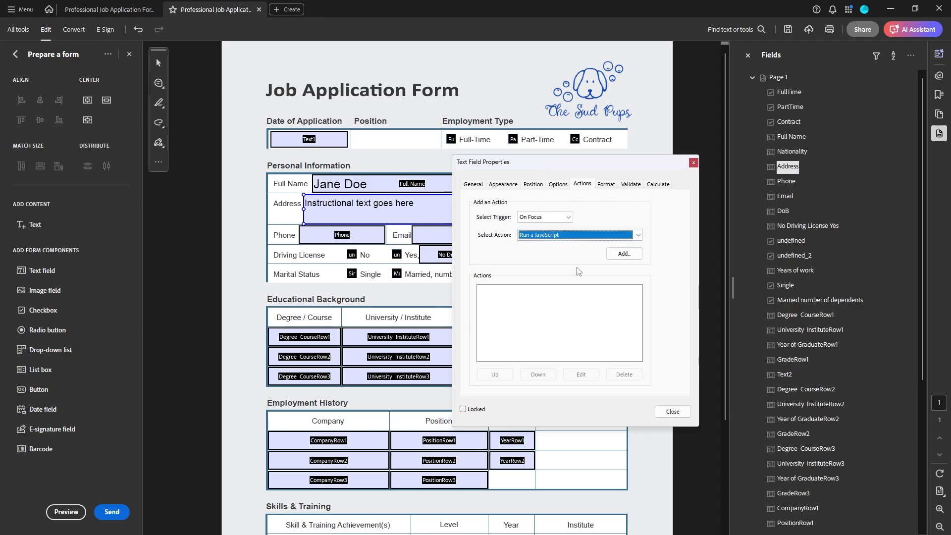
click(616, 259)
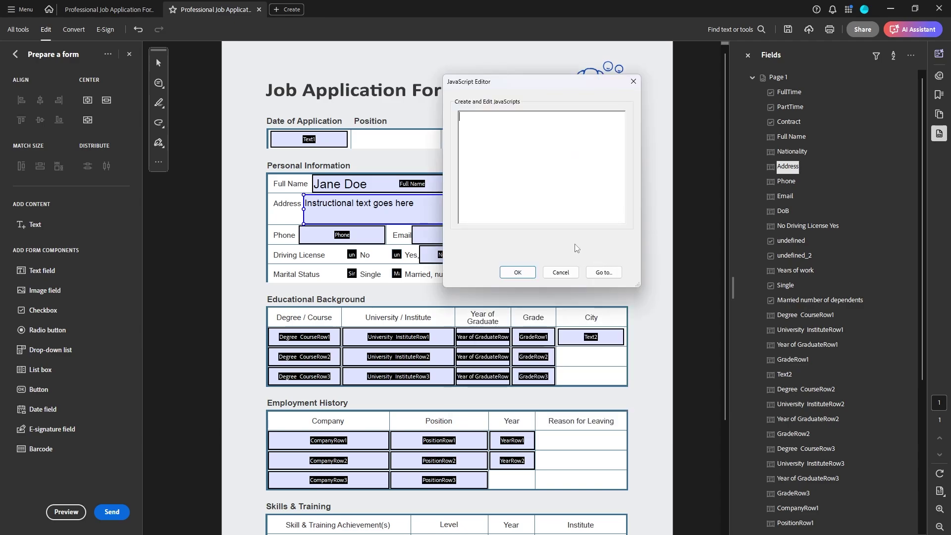
key(alt+Tab)
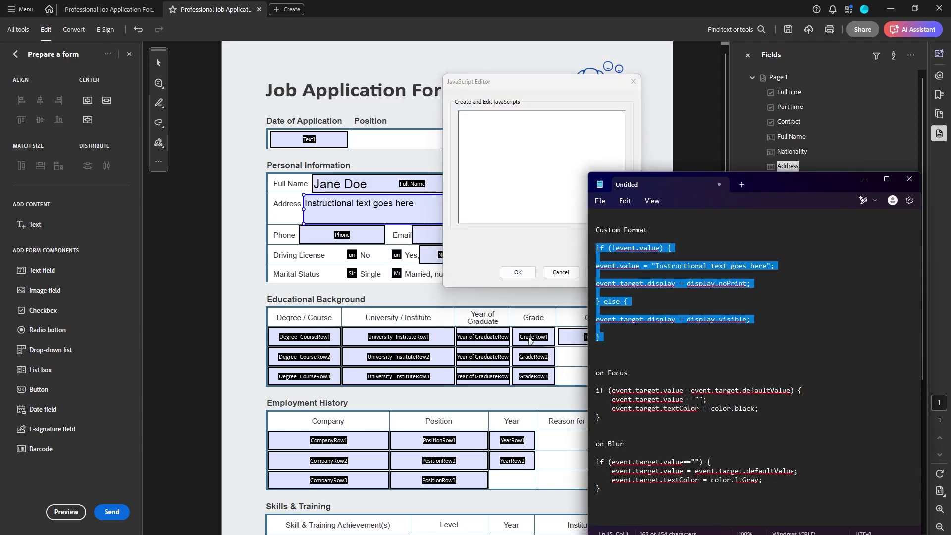
drag(665, 425, 597, 395)
key(ctrl+c)
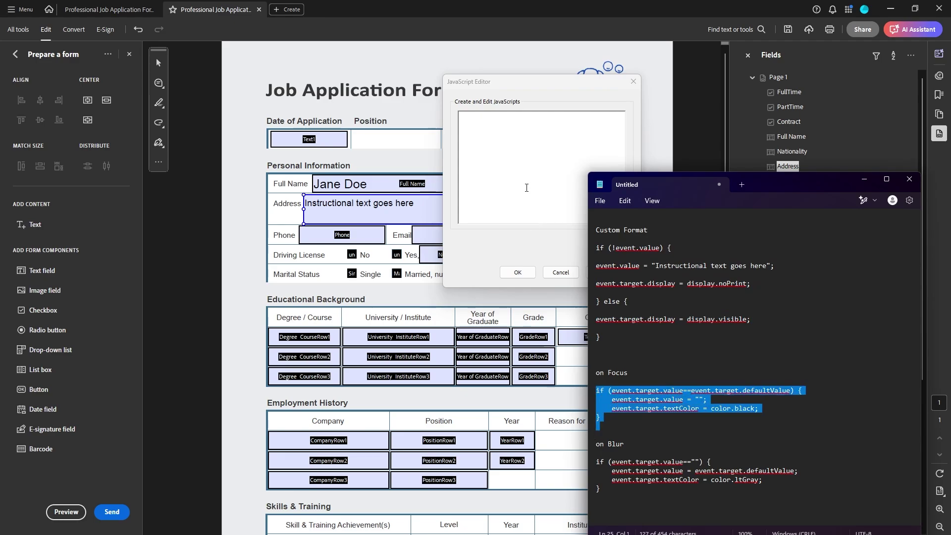
click(527, 189)
key(ctrl+v)
click(514, 269)
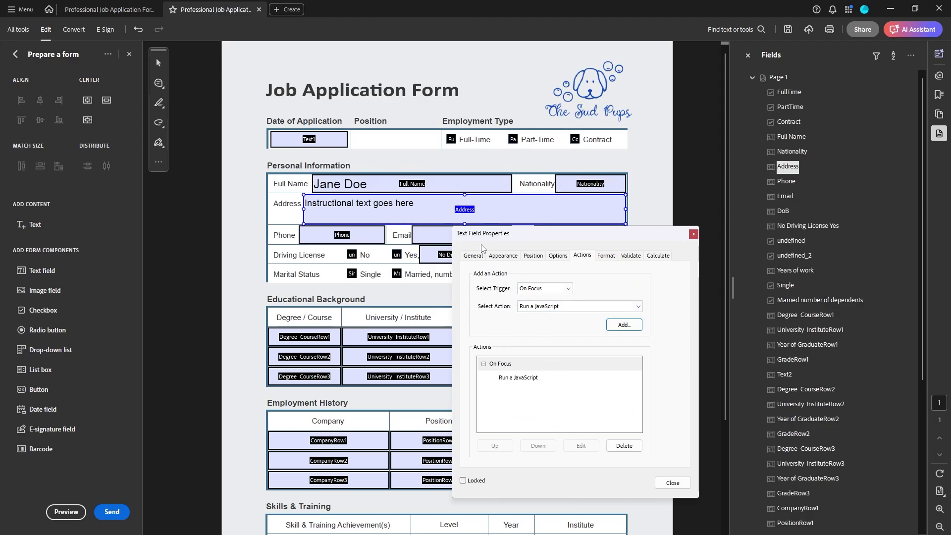
Add an On Blur JavaScript action with the pasted blur code, then close Properties
click(552, 289)
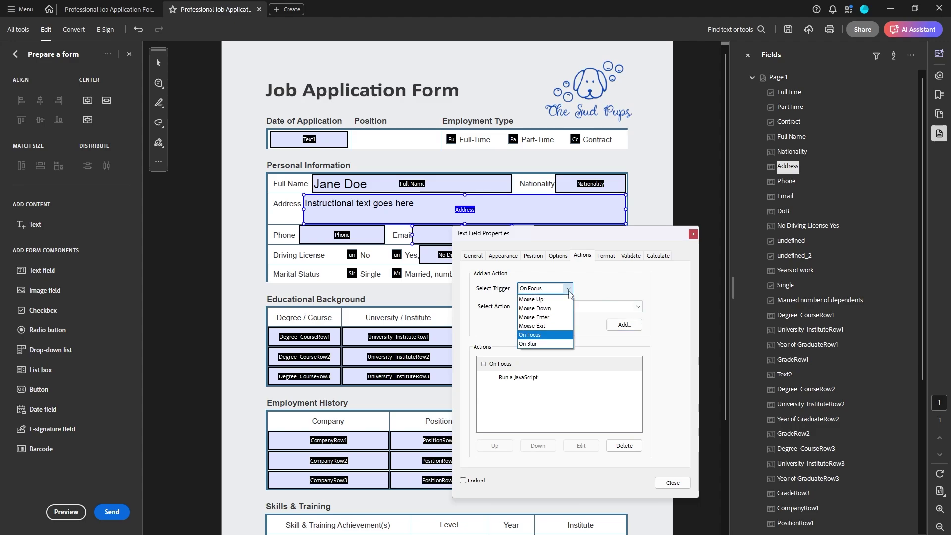
click(538, 344)
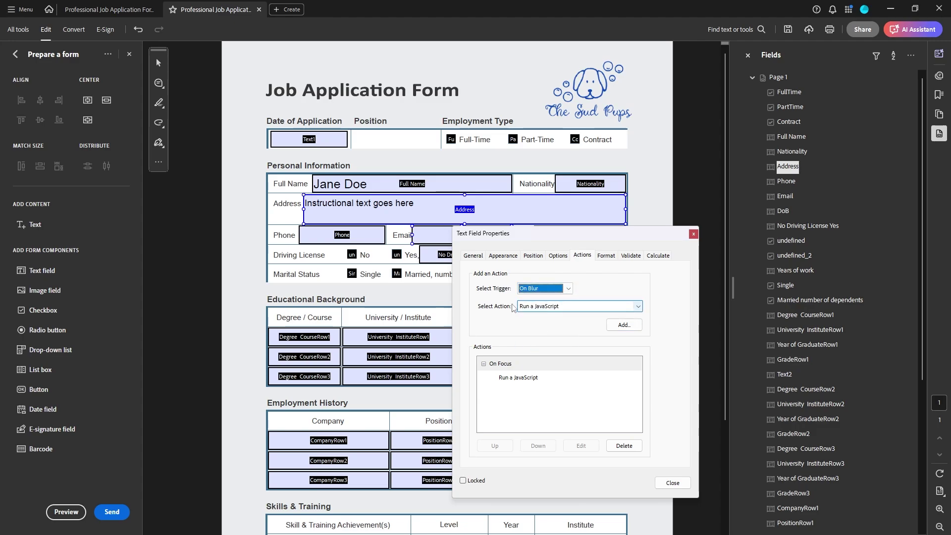
click(624, 324)
key(alt+Tab)
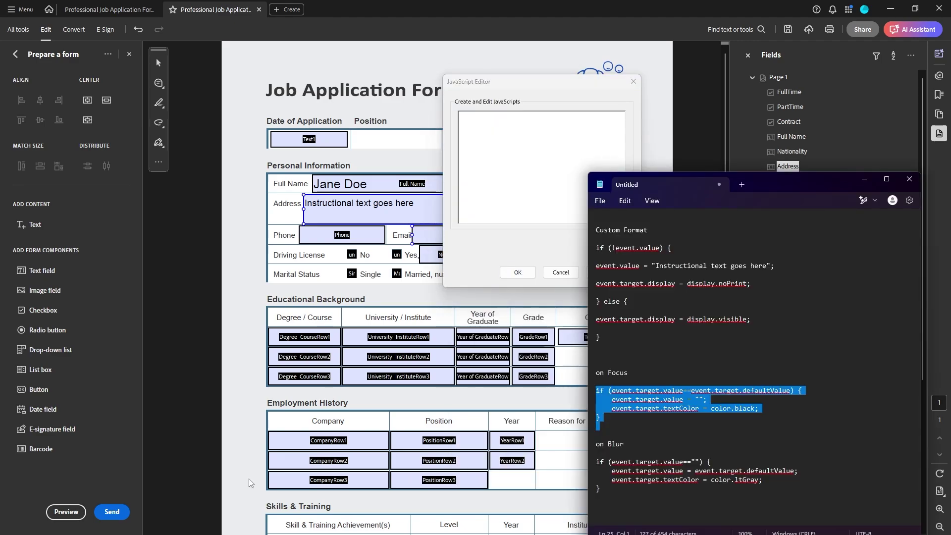
drag(599, 510, 605, 454)
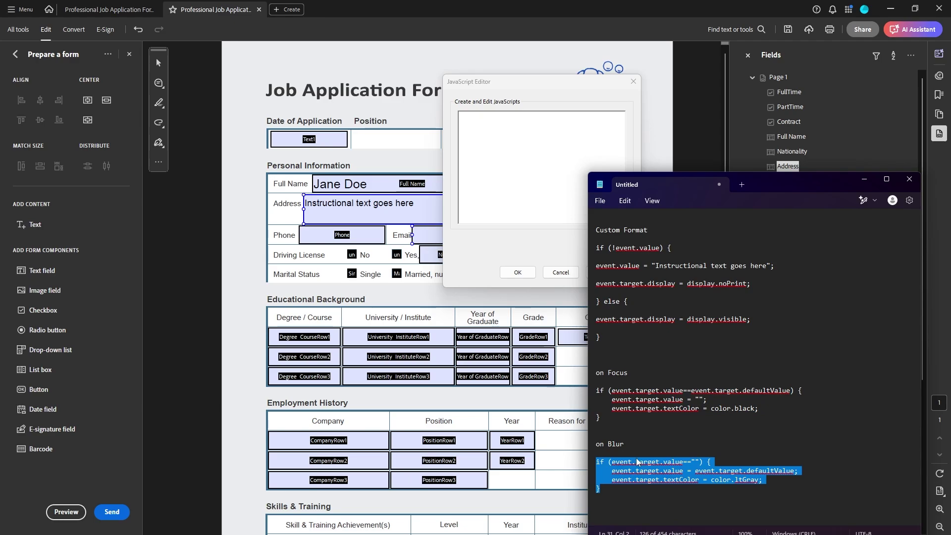
click(535, 175)
key(ctrl+v)
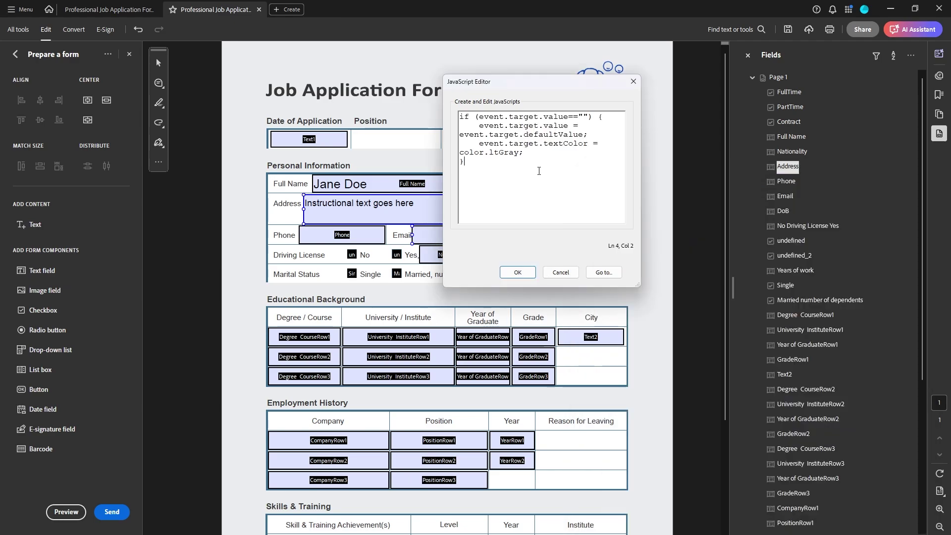
click(517, 272)
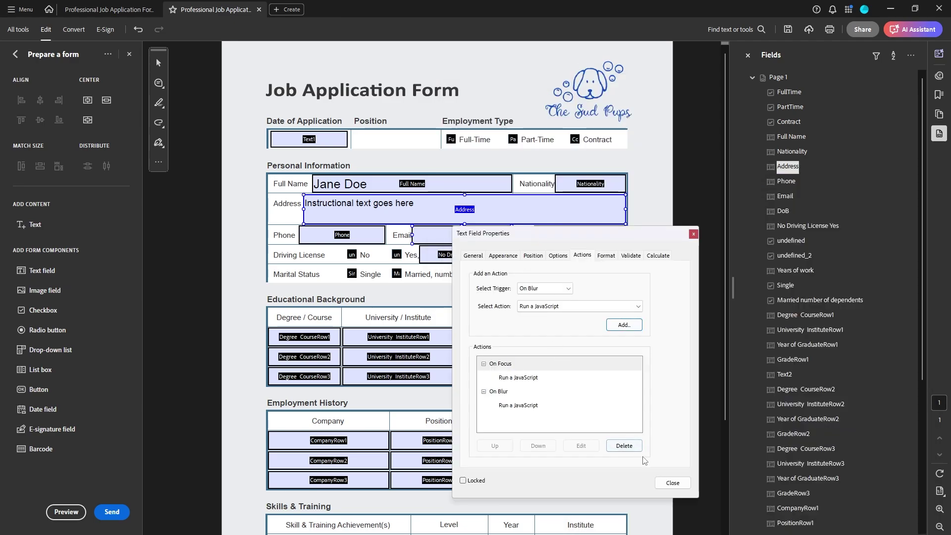
click(669, 483)
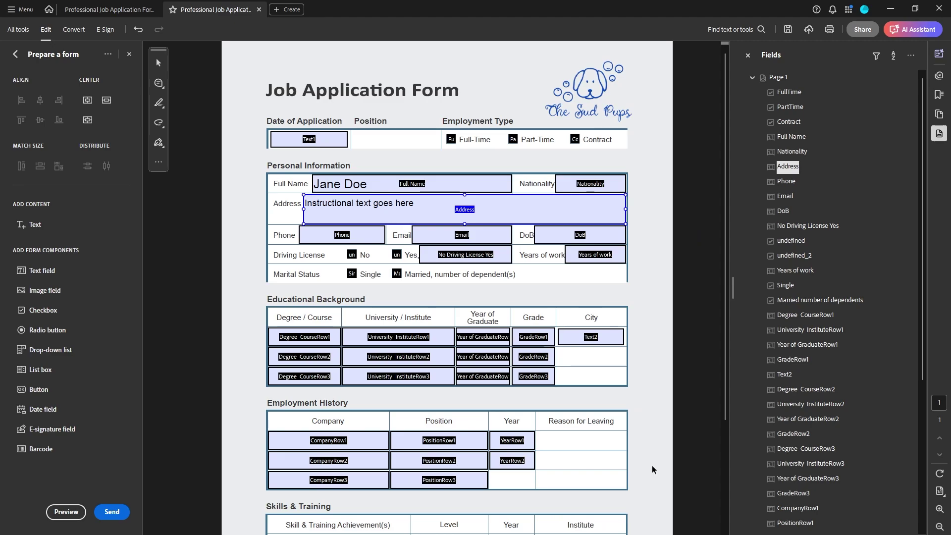
Preview the form, check the Address placeholder clears and returns, and type a sample street address
click(65, 512)
click(415, 213)
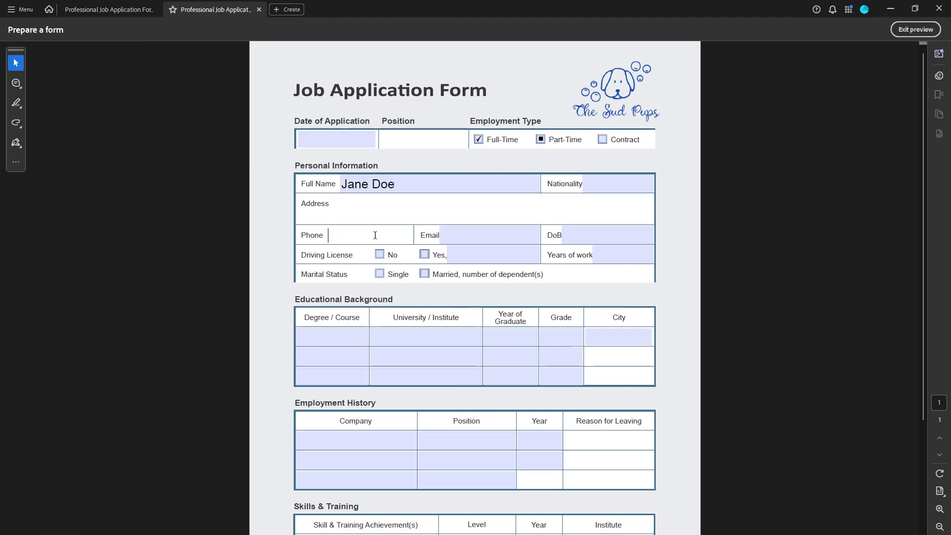
click(391, 230)
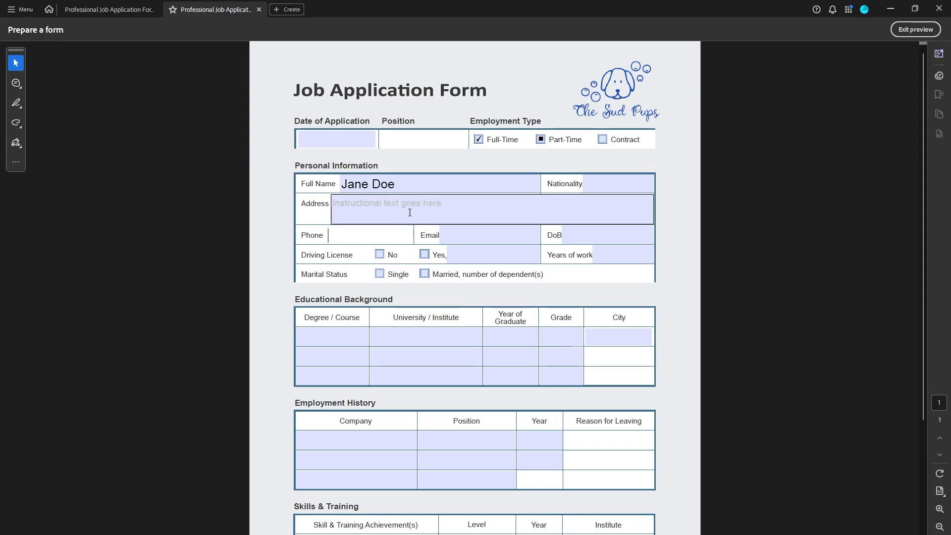
click(366, 207)
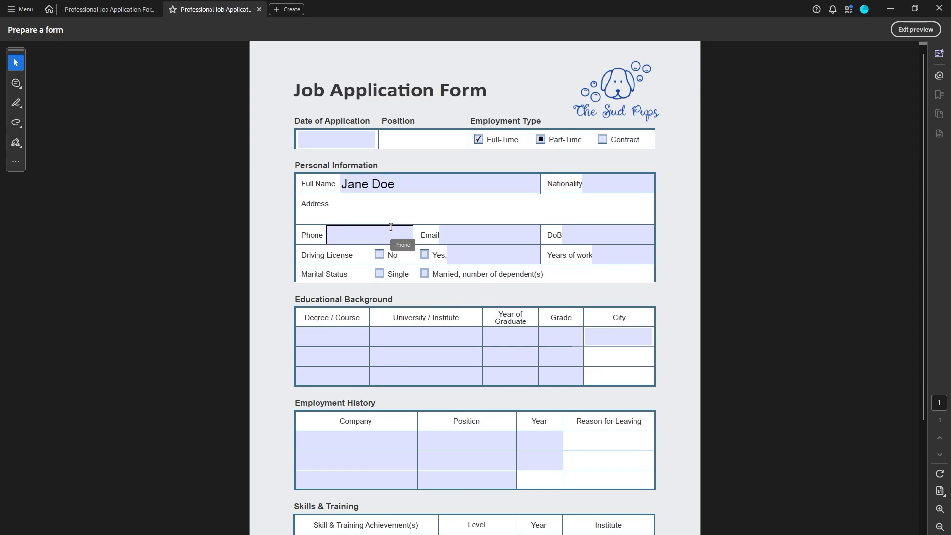
text(123 Nice Street)
click(391, 228)
click(365, 212)
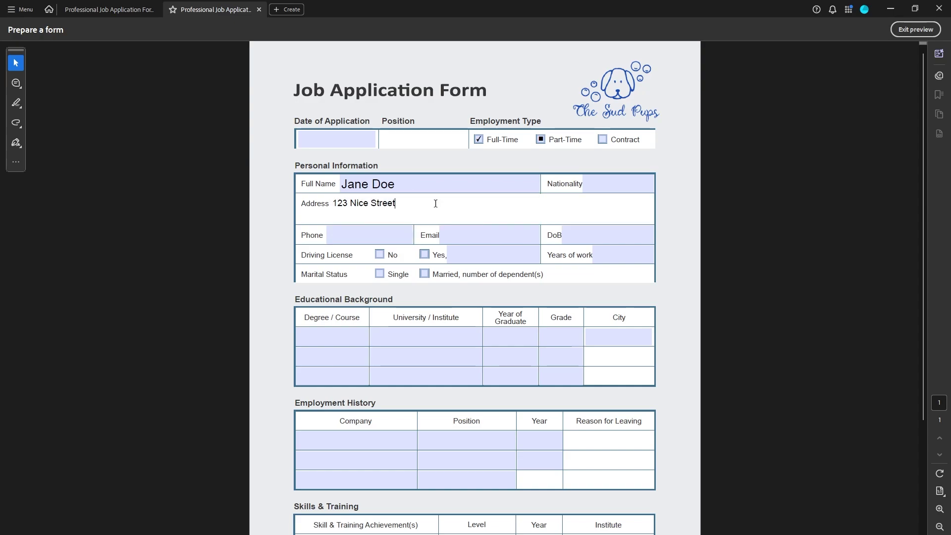
Type 'dsfdsf' in Email, erase the Address text to restore its placeholder, then switch to Chrome
click(504, 234)
text(dsfdsf)
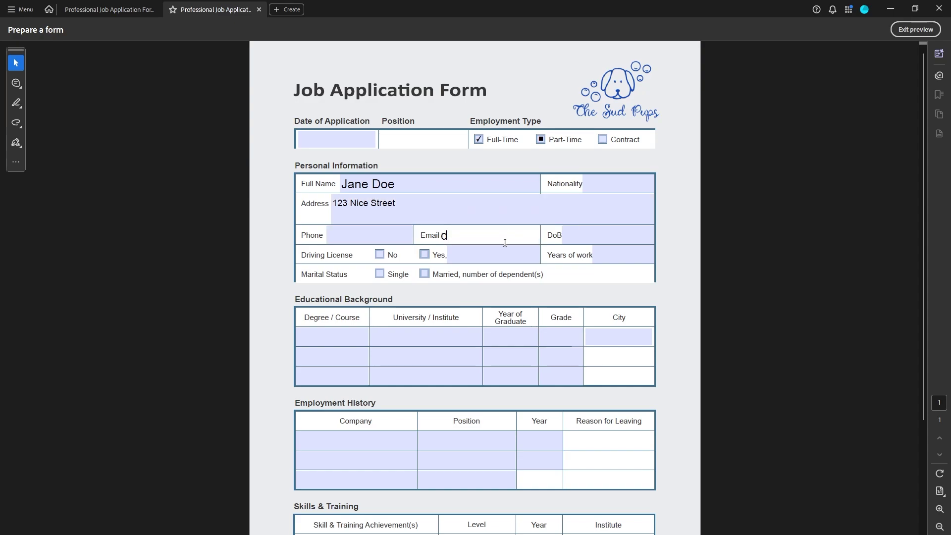
click(436, 201)
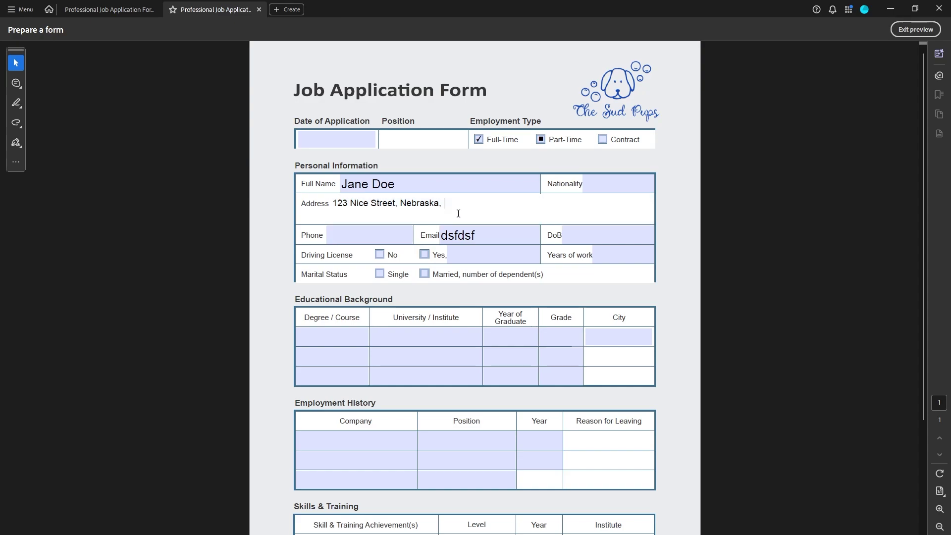
triple_click(344, 212)
key(BackSpace)
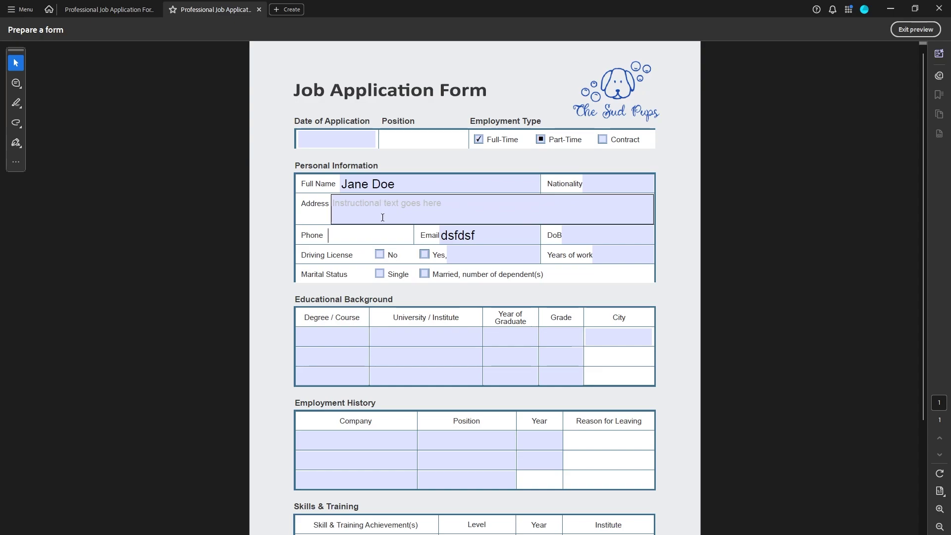
key(Tab)
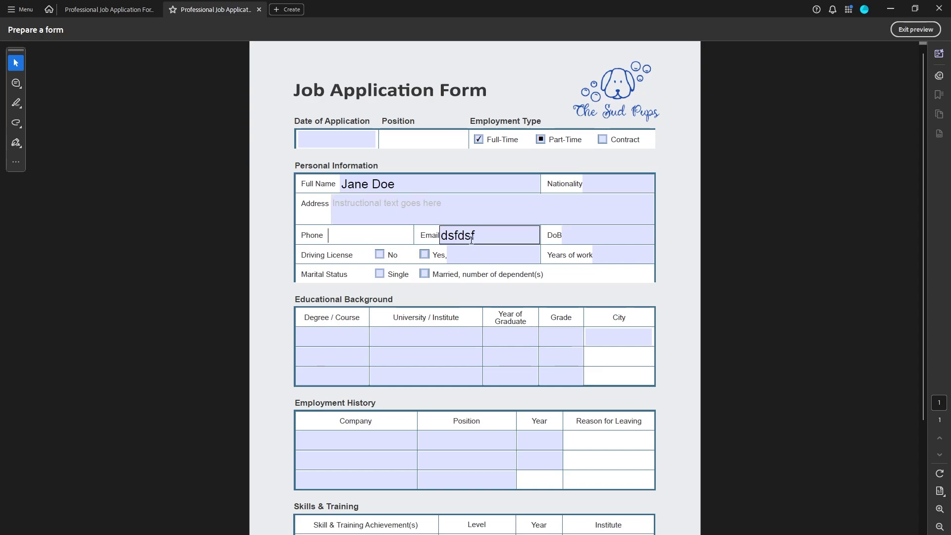
click(476, 235)
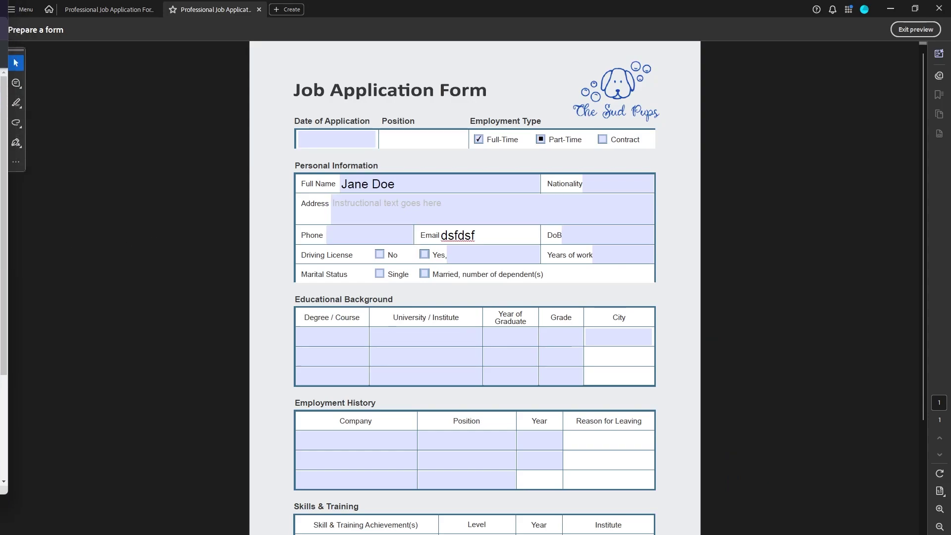
key(alt+Tab)
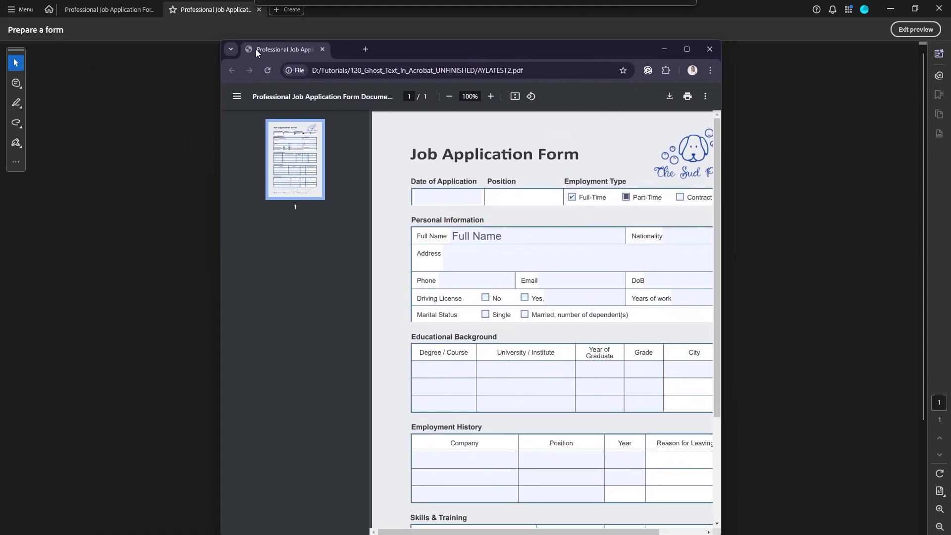
Maximize Chrome, type 'dfdfd' in Full Name, then delete it to see the ghost text return
click(687, 49)
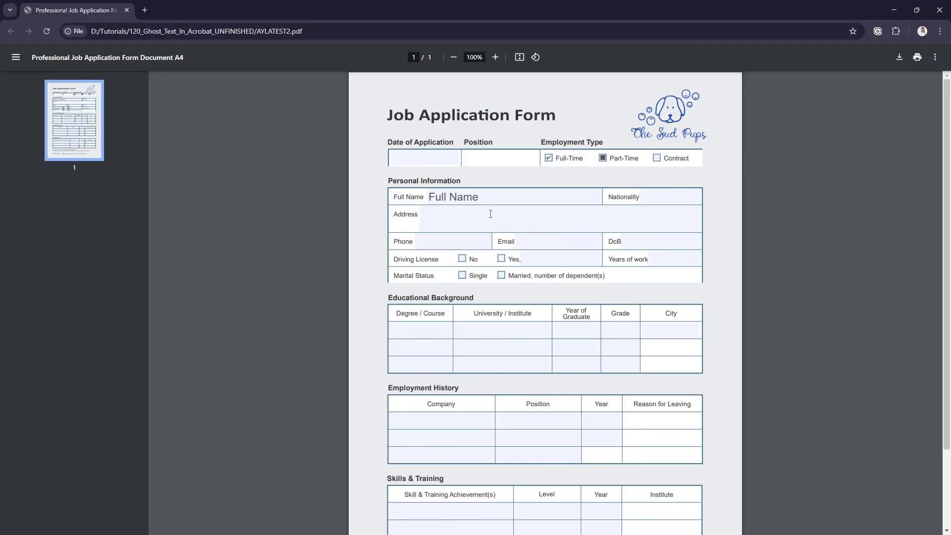
click(511, 200)
text(dfdfd)
click(478, 212)
click(494, 197)
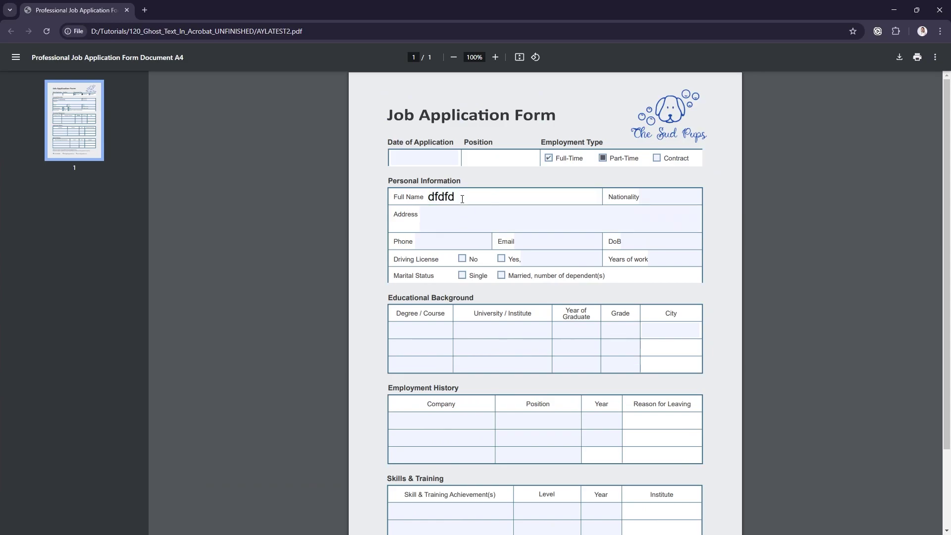
drag(456, 199, 428, 196)
key(BackSpace)
click(437, 214)
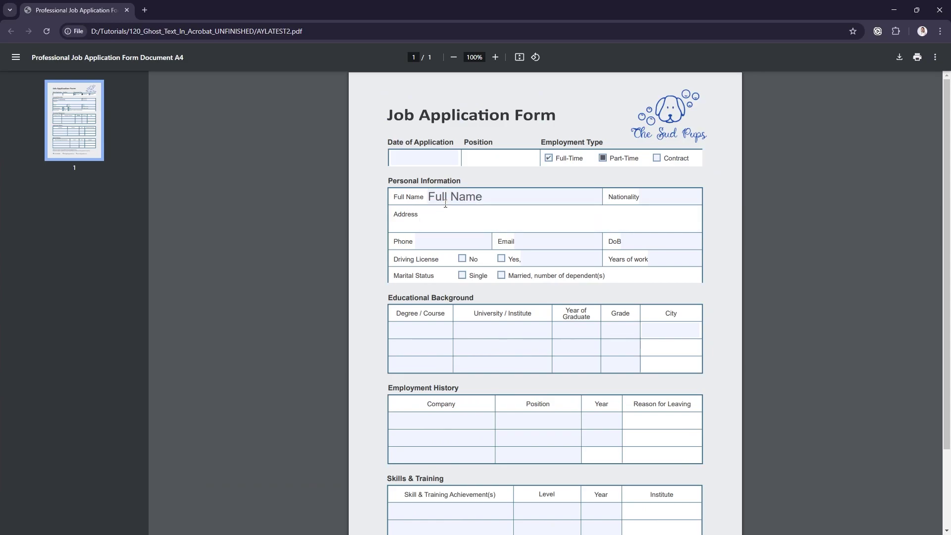
Type 'frgfgf', 'gfgf' and 'fgf' into Full Name, Address and Email, then close Chrome
click(444, 193)
text(frgfgf)
click(449, 219)
text(gfgf)
key(Tab)
click(543, 239)
text(fgf)
click(455, 219)
click(495, 192)
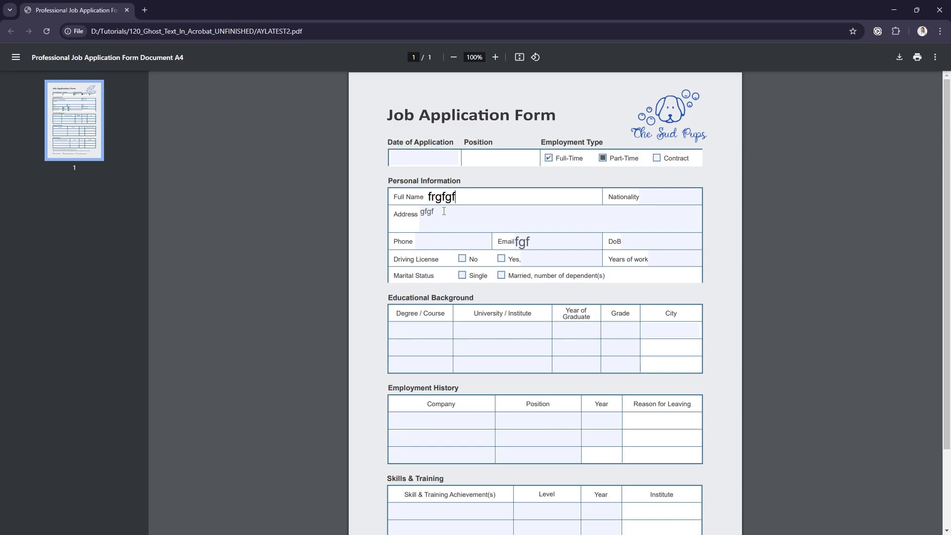
click(939, 10)
Type 'cvcv' in Address, delete it to restore the placeholder, and exit preview
click(425, 205)
text(cvcv)
key(Tab)
click(390, 209)
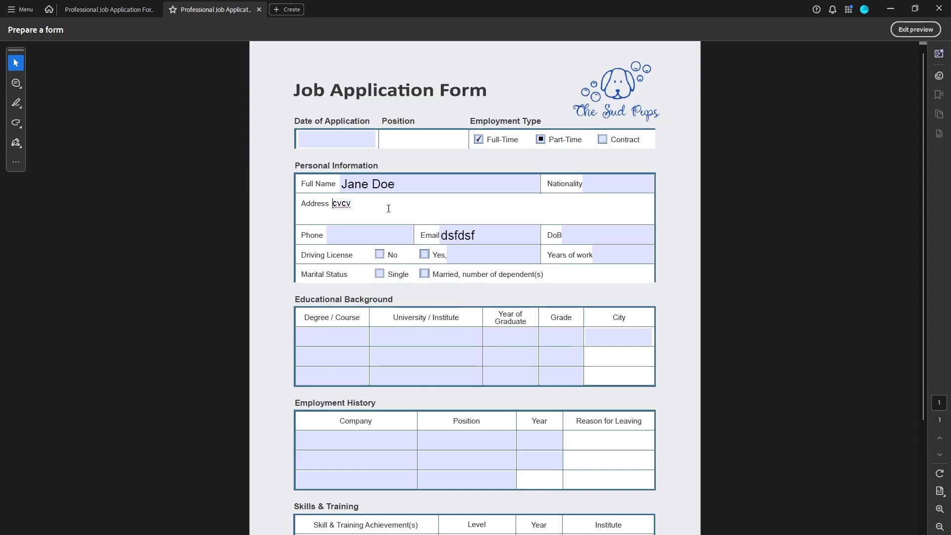
double_click(352, 203)
key(BackSpace)
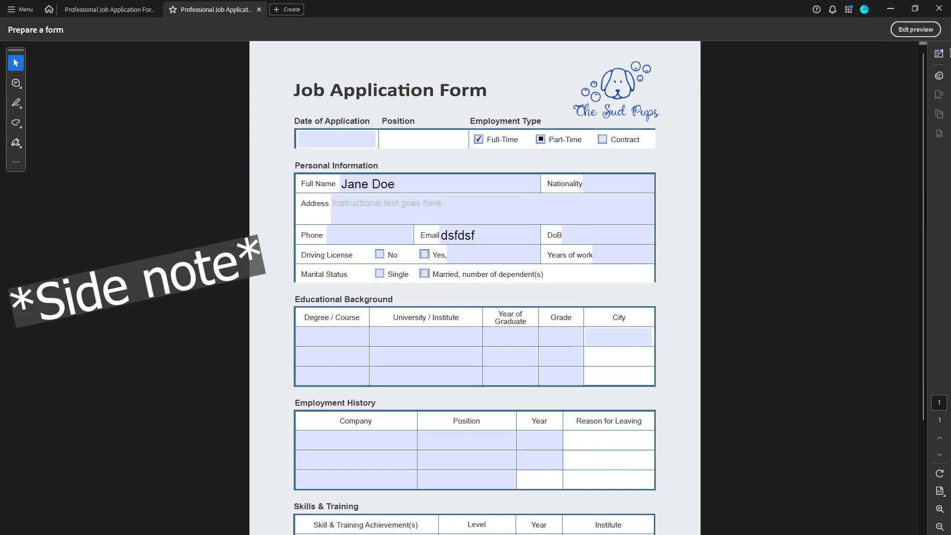
click(915, 29)
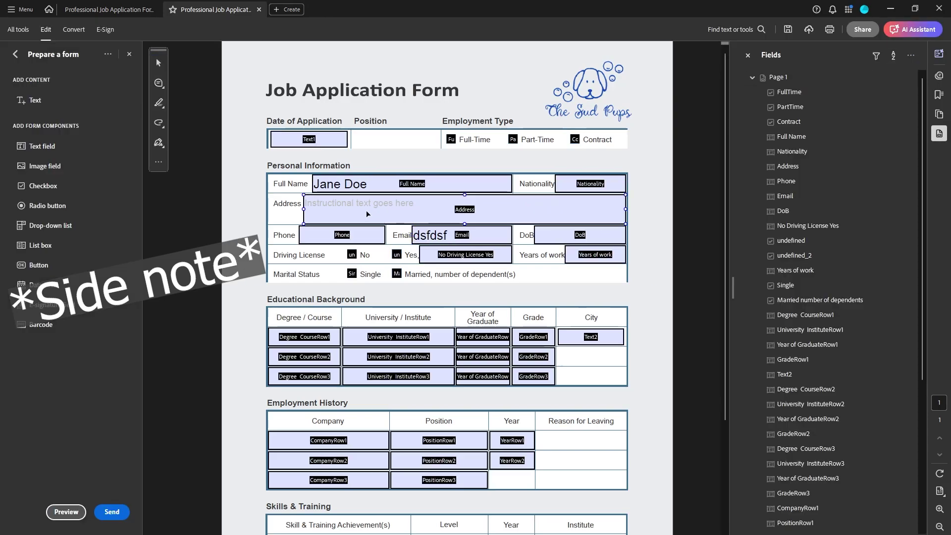
Open the Address field's custom format script from its Format properties for editing
right_click(340, 209)
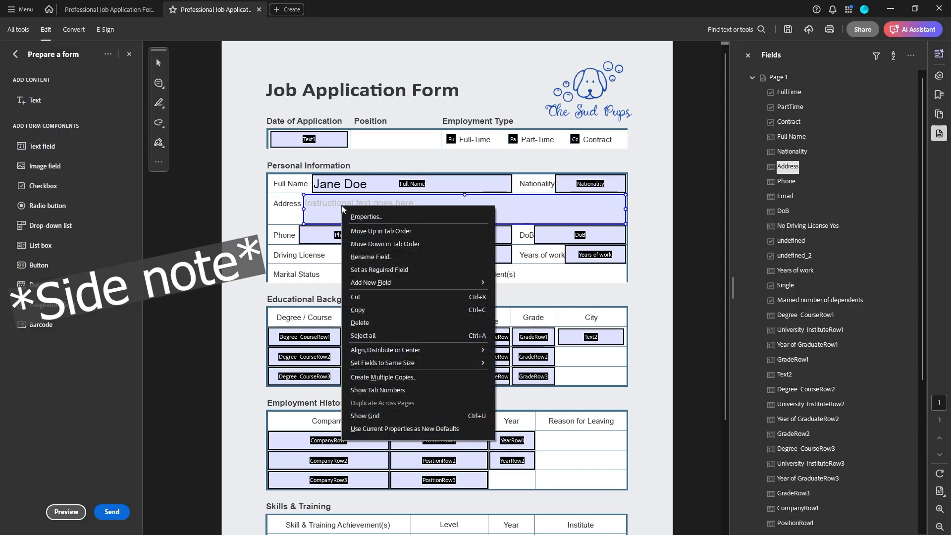
click(366, 217)
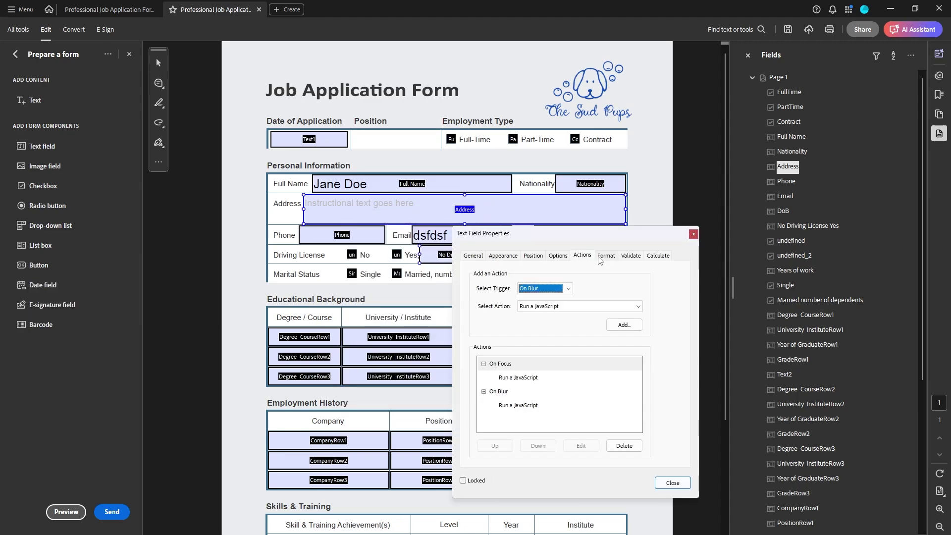
click(607, 256)
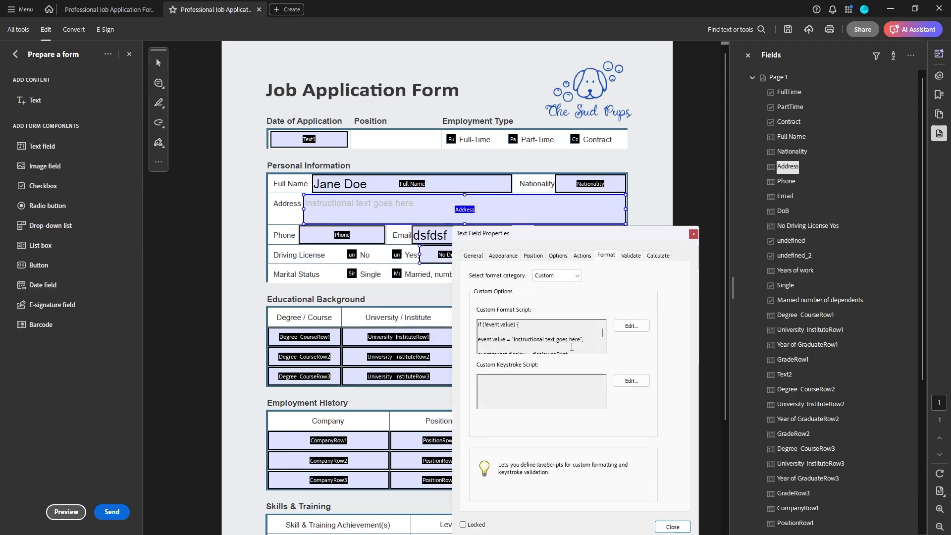
drag(581, 339, 570, 352)
click(625, 326)
Replace the placeholder string with 'Address Location', save, close Properties, and preview the form
click(531, 135)
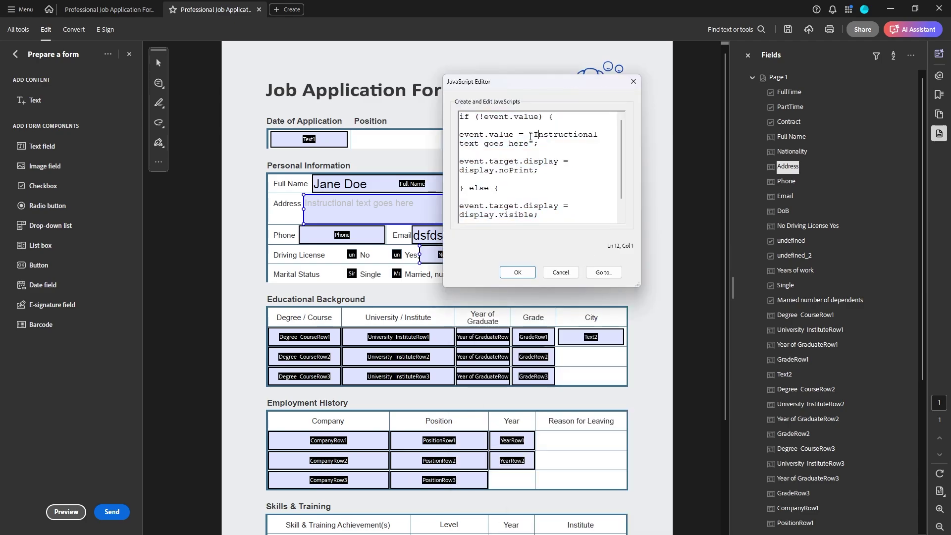
mouse_move(534, 135)
mouse_down()
mouse_move(555, 136)
mouse_move(528, 145)
mouse_up()
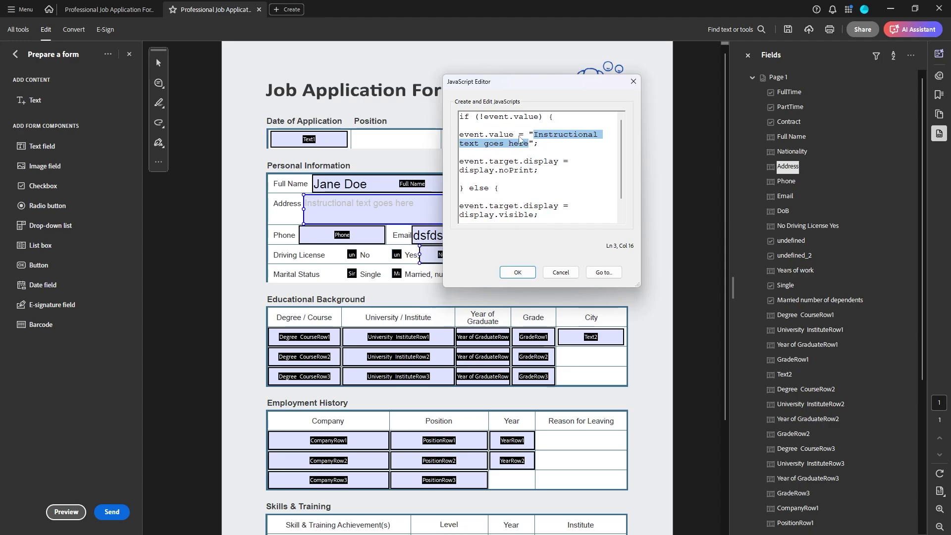
text(Address Locat)
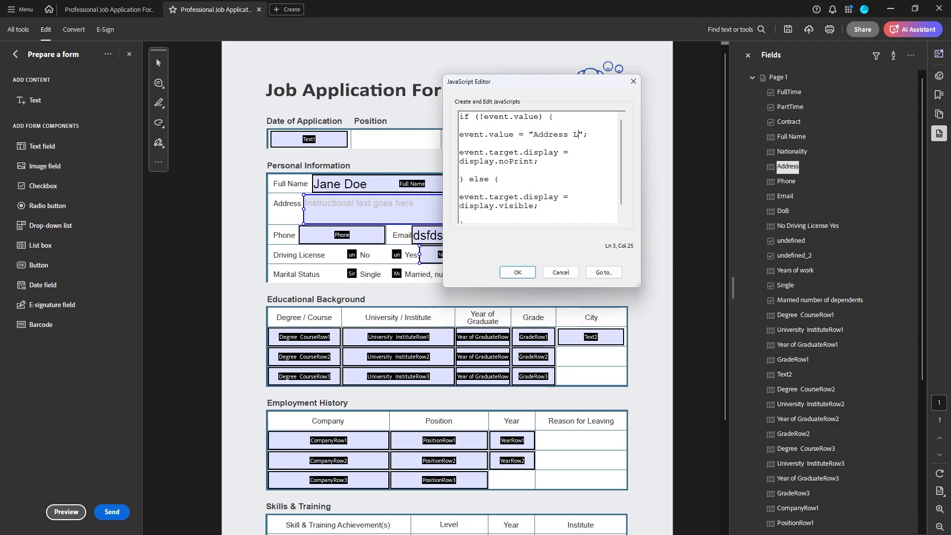
text(ion)
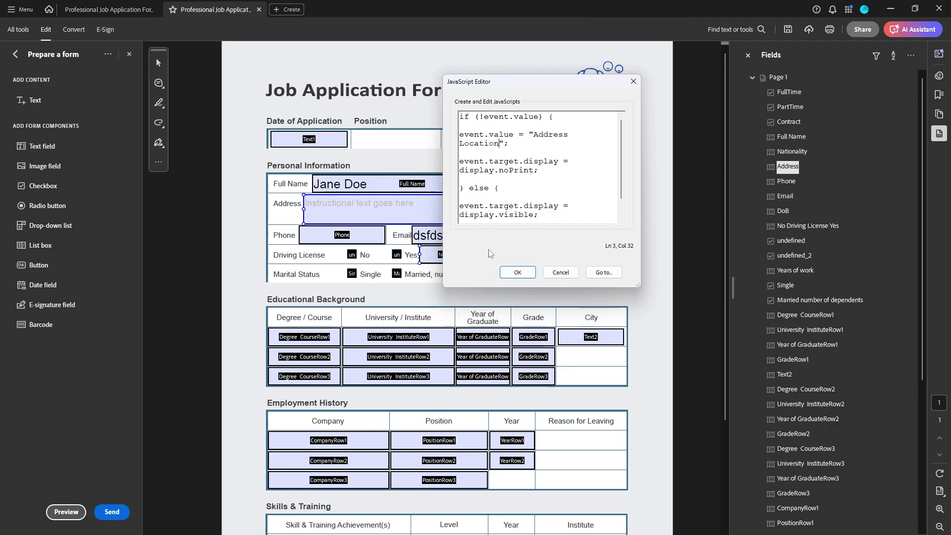
click(517, 273)
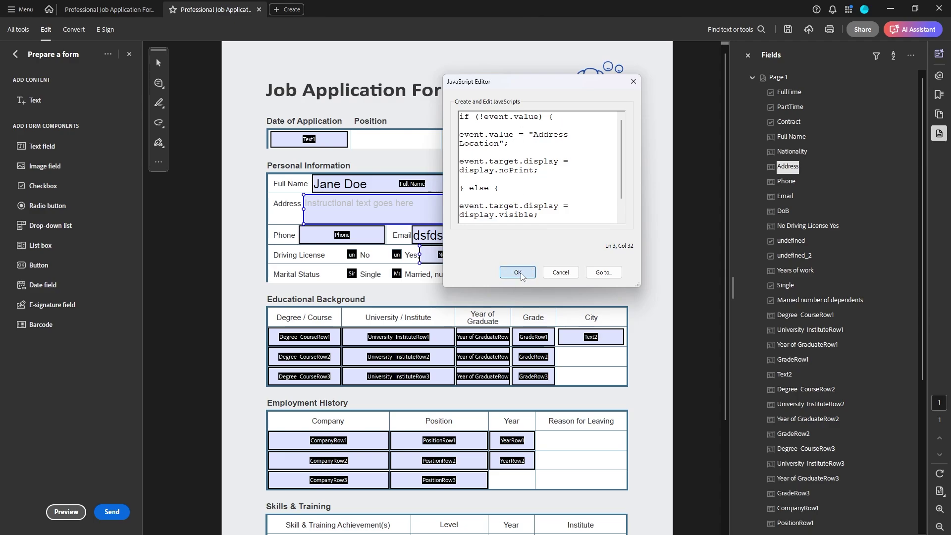
click(680, 525)
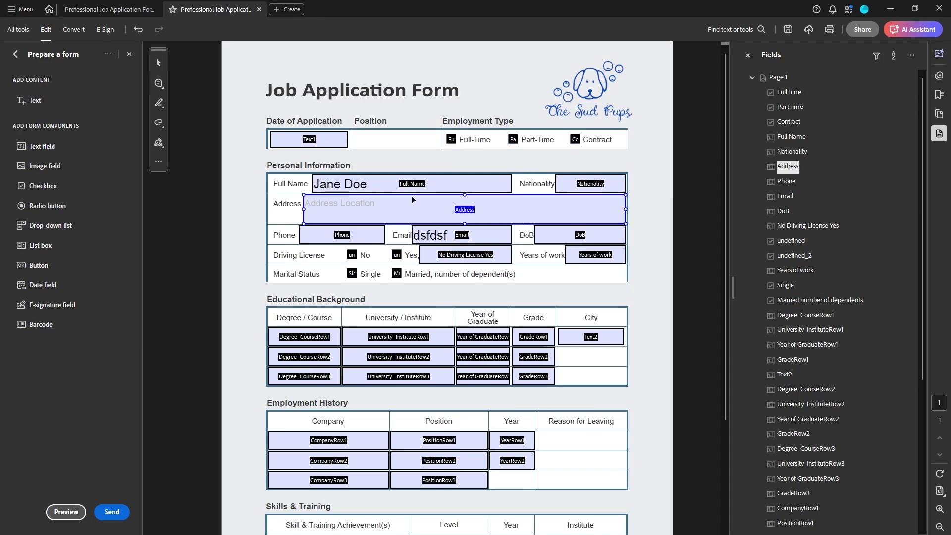
click(370, 229)
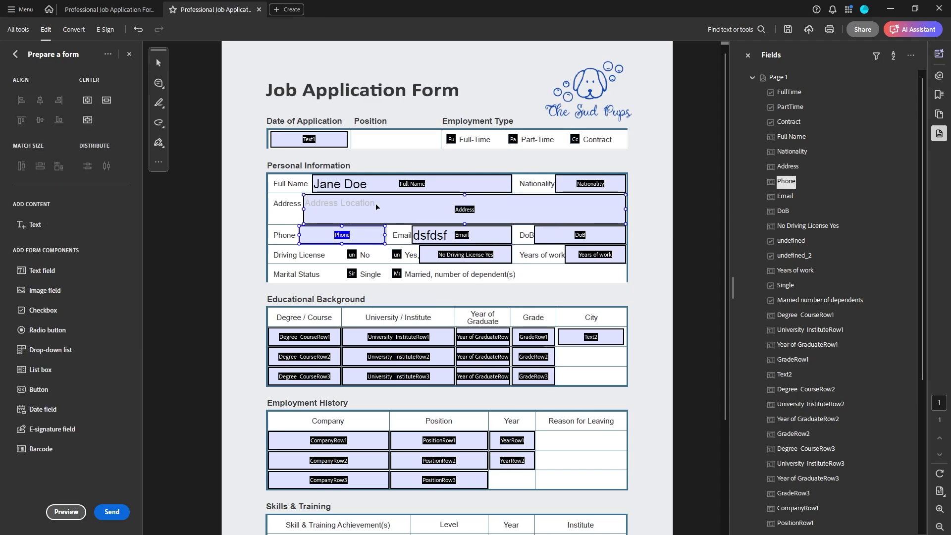
click(357, 184)
click(66, 512)
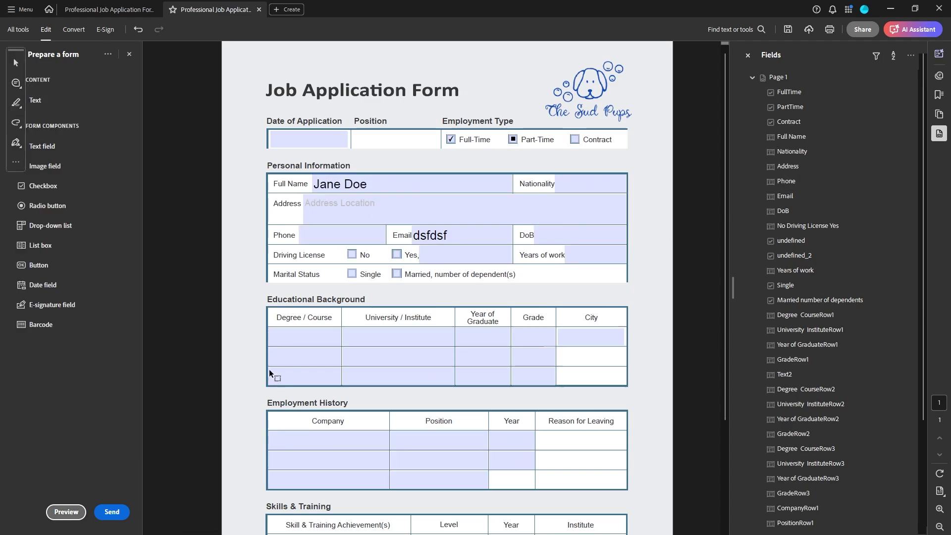